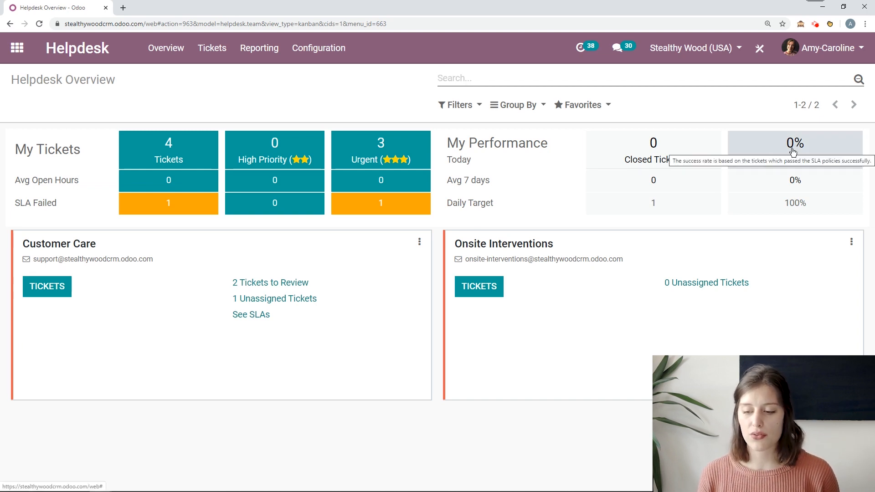
Step: Create a new helpdesk team named Support Level 2
mouse_move(822, 150)
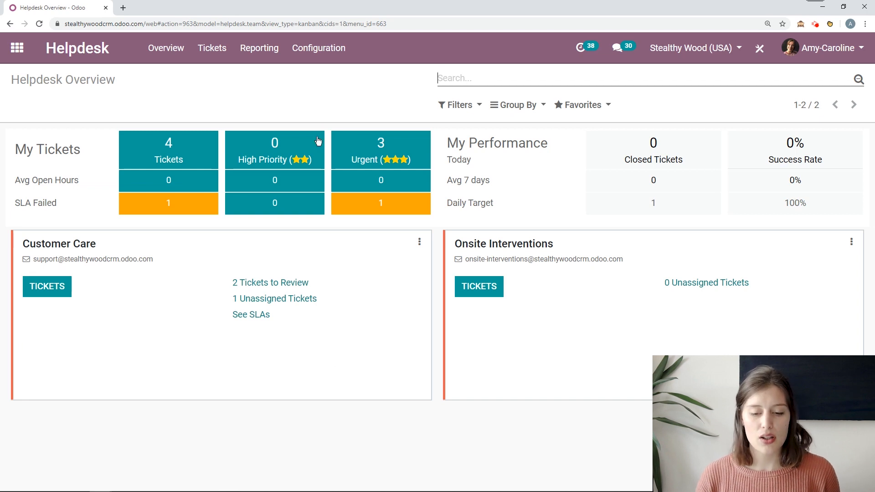
click(326, 53)
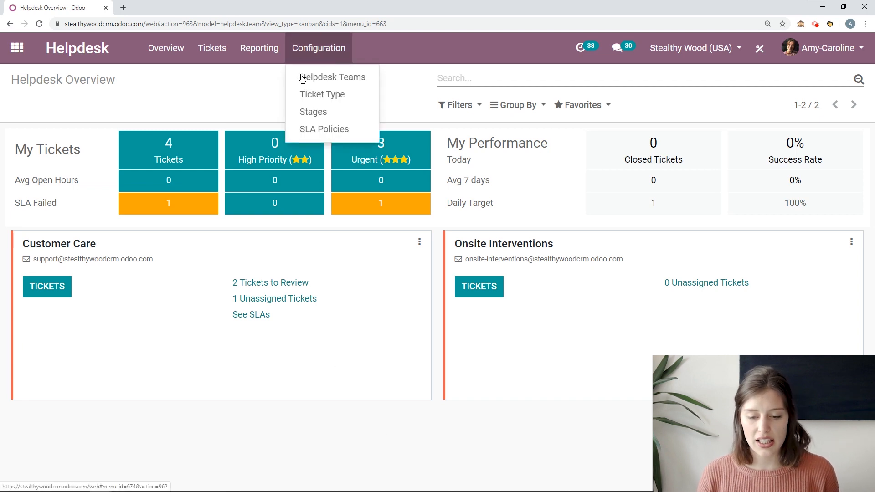
click(327, 77)
click(32, 108)
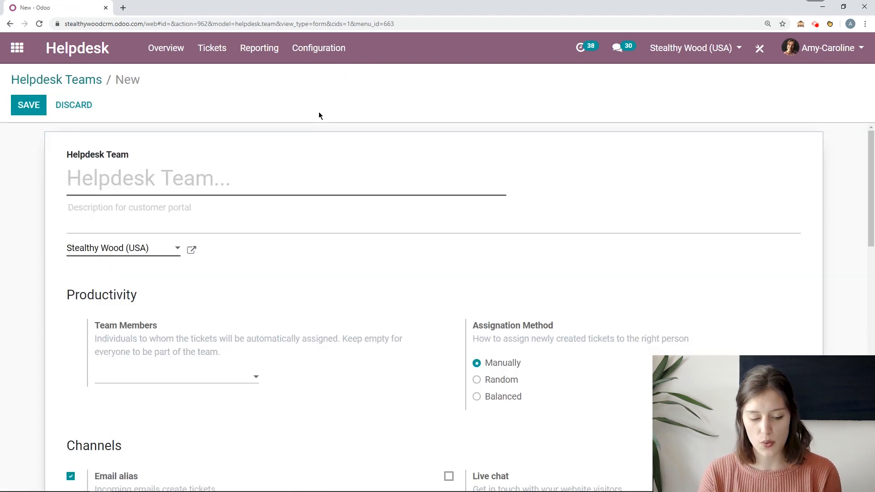
text(Support Level 2)
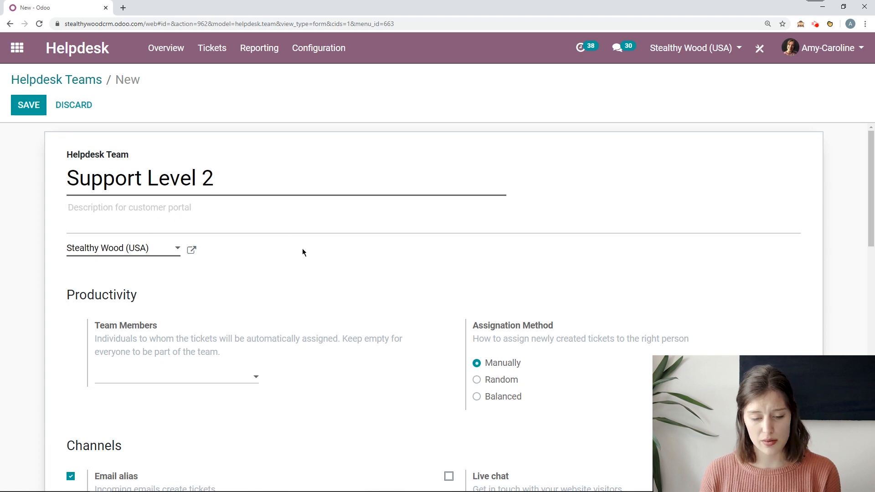
Step: Add two members to the Support Level 2 team and save the team
scroll(305, 264, down, 2)
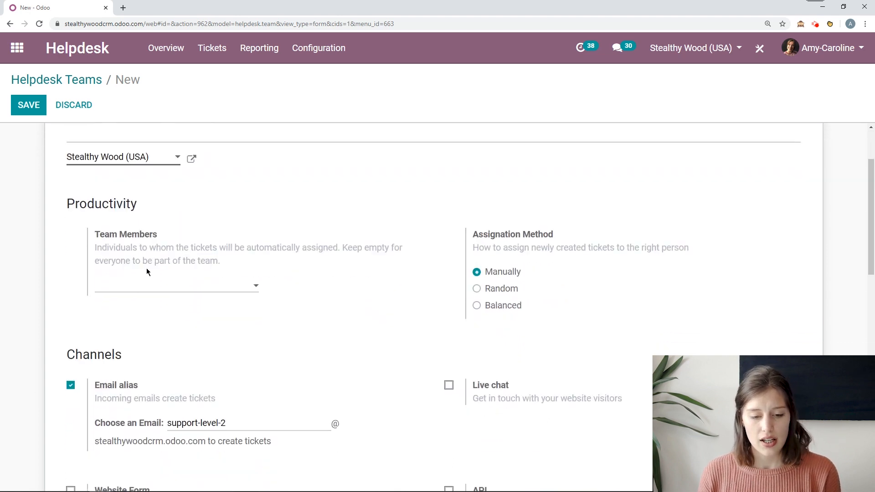
scroll(187, 271, down, 1)
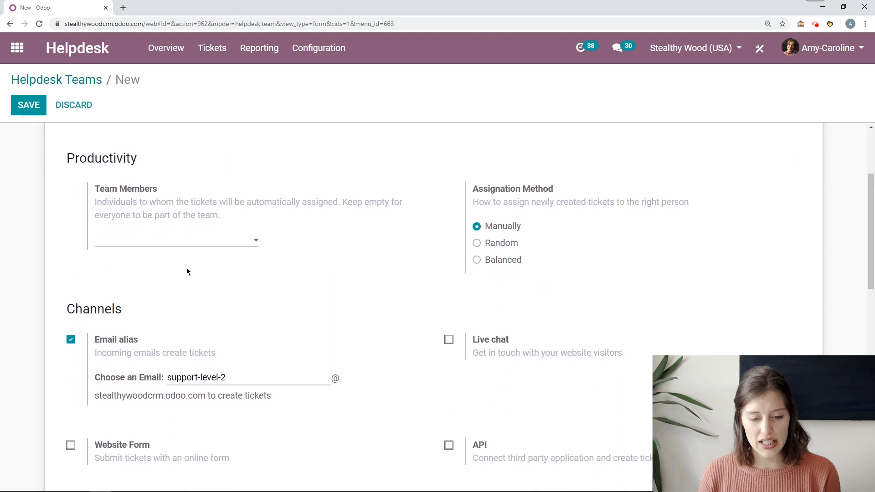
click(186, 242)
click(162, 258)
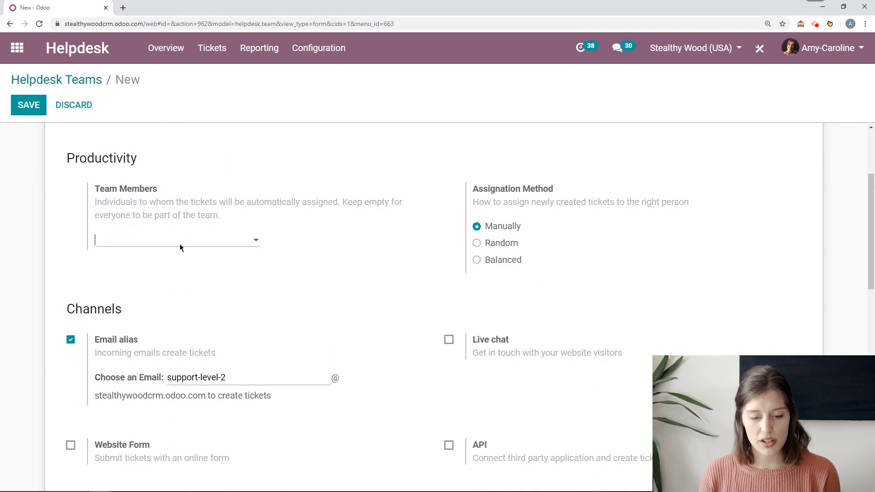
click(187, 244)
click(217, 258)
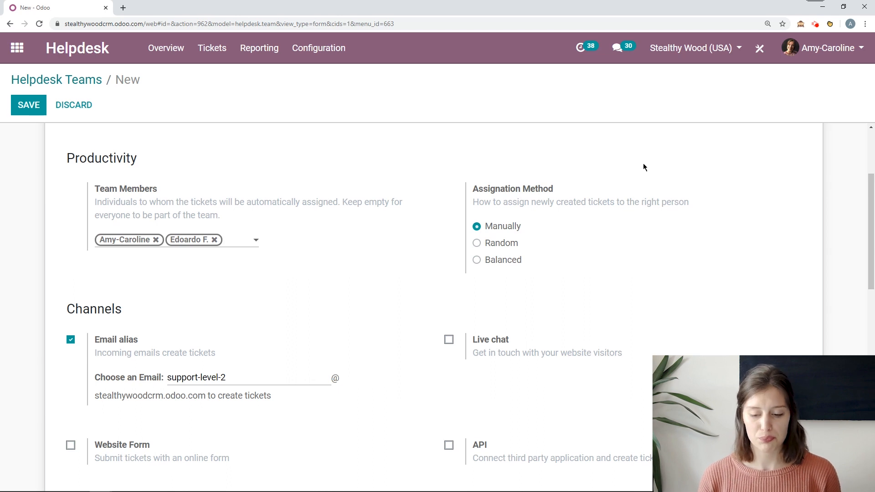
scroll(410, 303, down, 3)
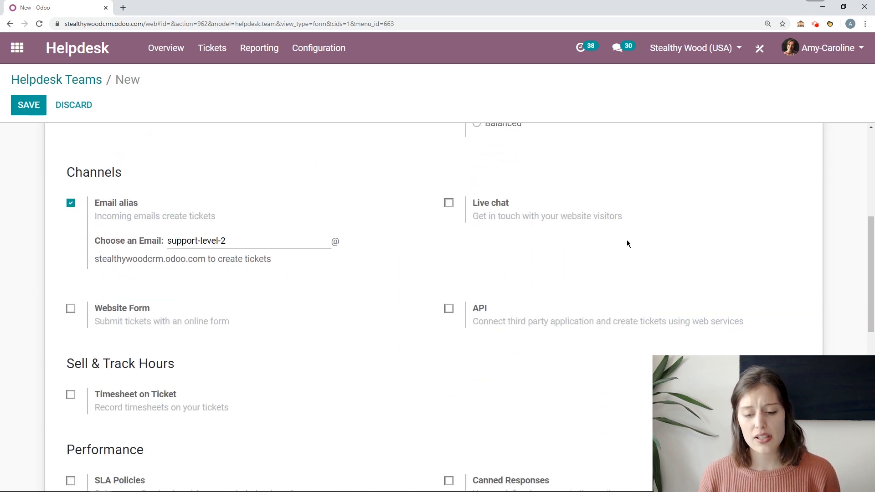
scroll(667, 255, up, 3)
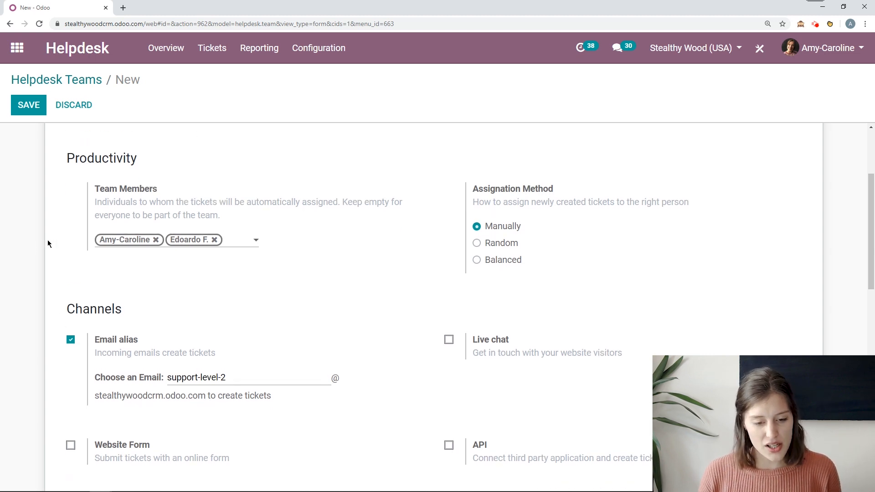
scroll(26, 142, up, 3)
click(35, 113)
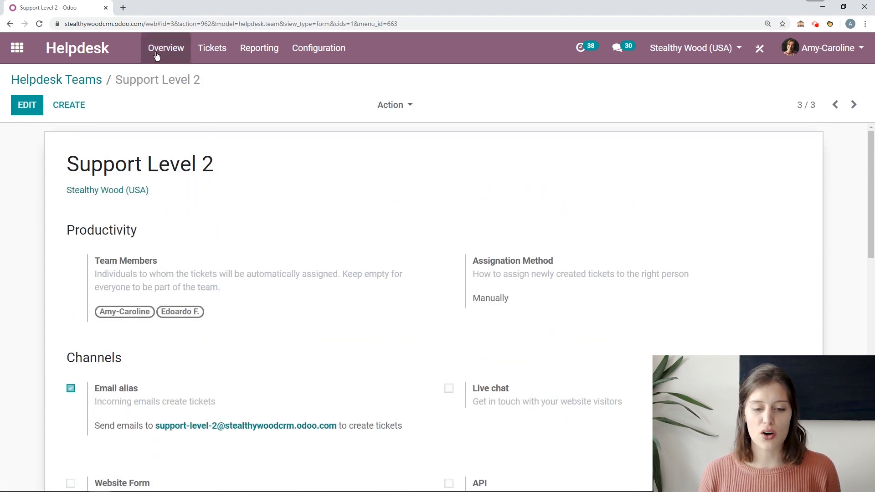
Step: Return to the helpdesk overview and view the Support Level 2 team's card
click(176, 53)
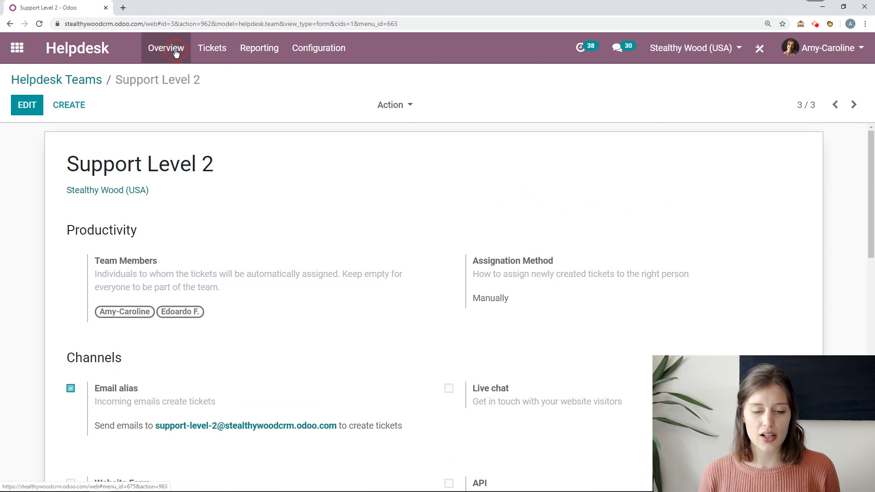
click(117, 79)
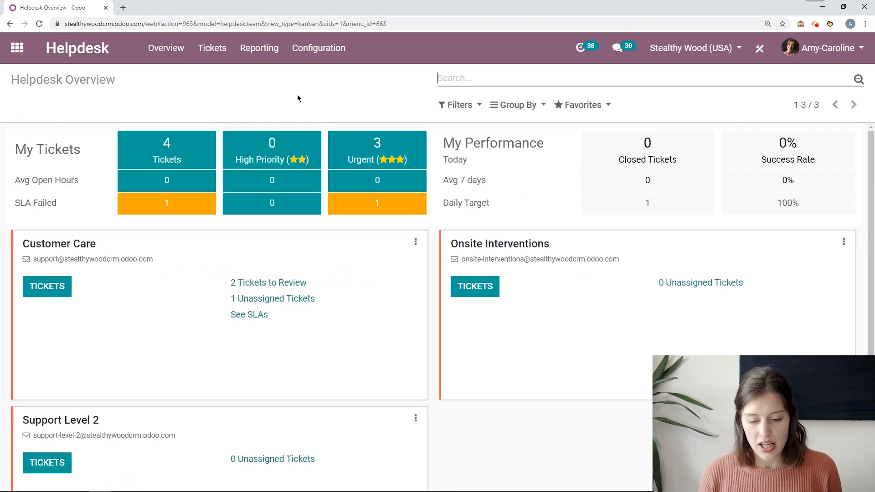
scroll(524, 296, down, 3)
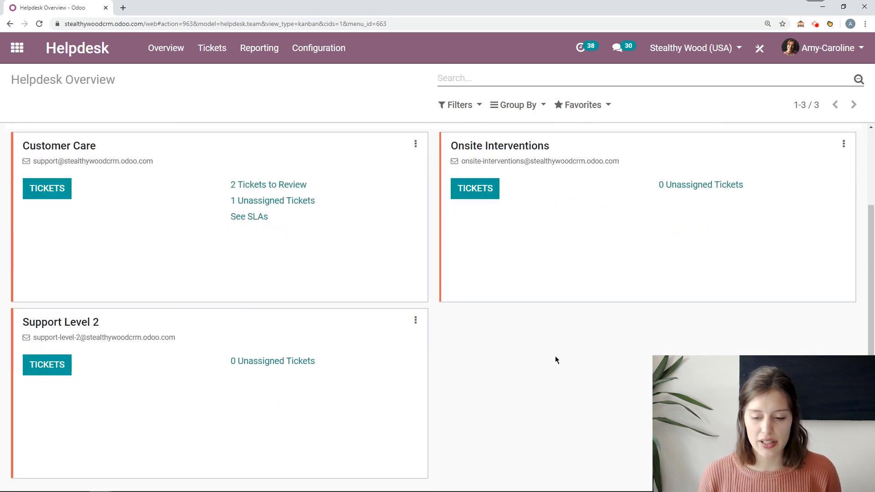
scroll(560, 366, up, 3)
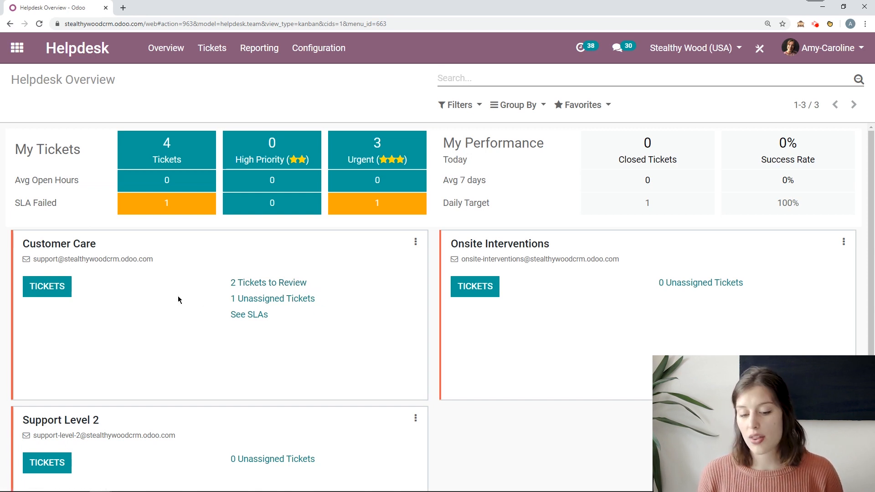
Step: Open the Customer Care team's tickets and check the Solved stage's settings, saving them as they are
click(44, 291)
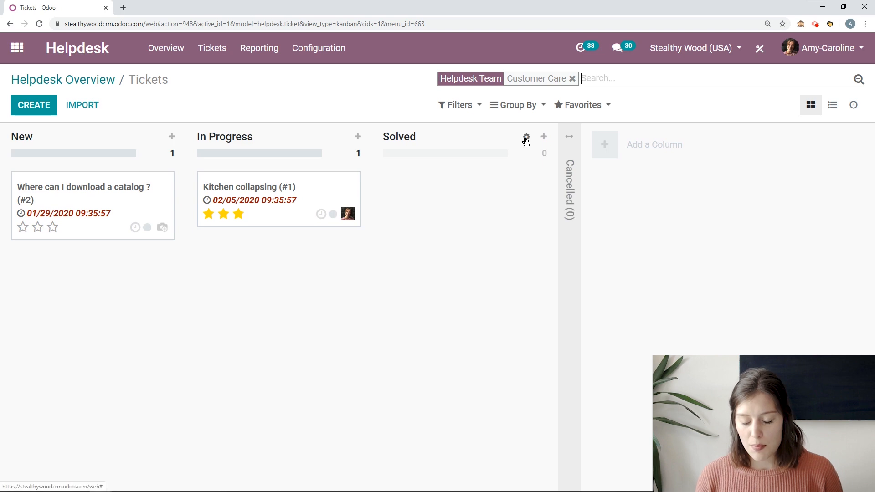
click(527, 137)
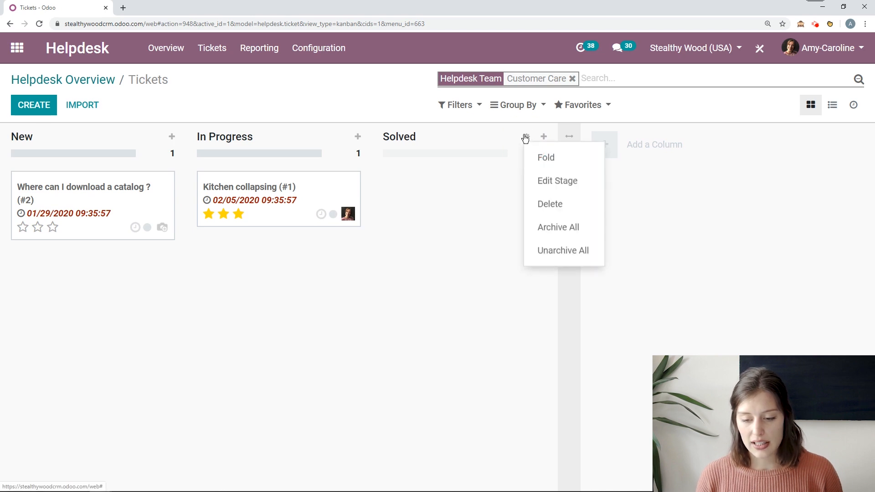
click(547, 181)
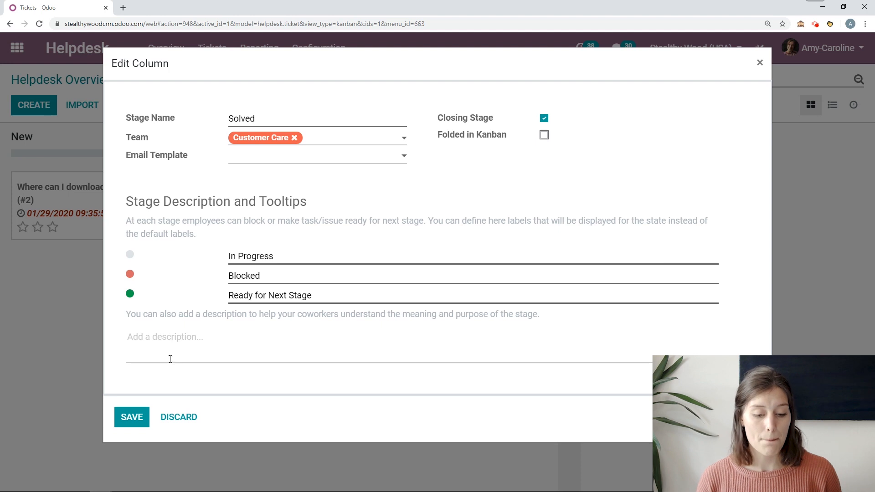
click(126, 417)
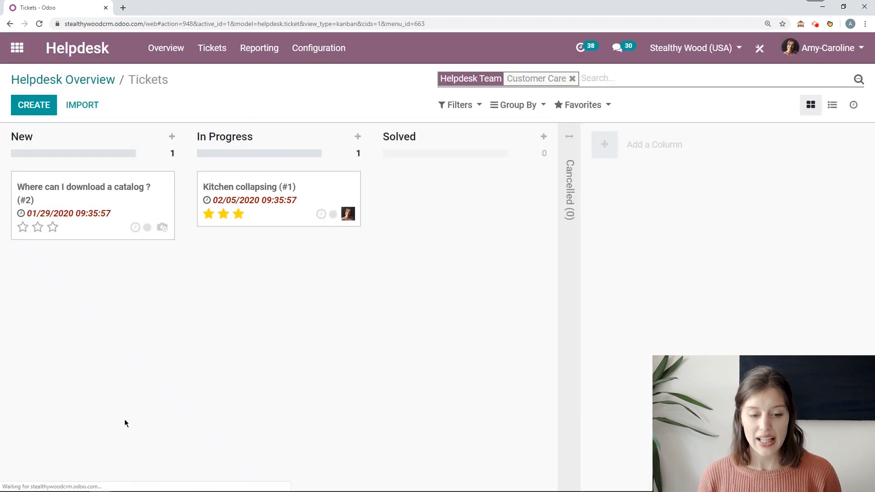
Step: Start a new Customer Care ticket with the subject Missing Instructions
click(34, 108)
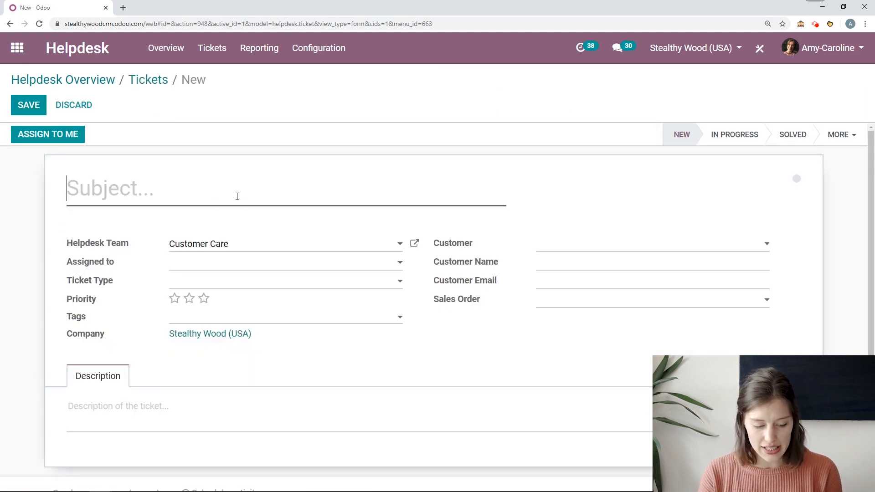
text(Missing )
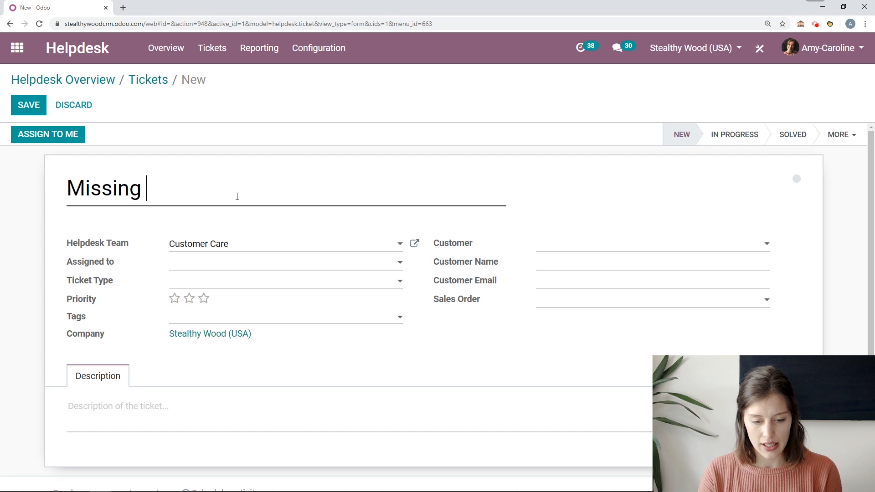
text(Instructions)
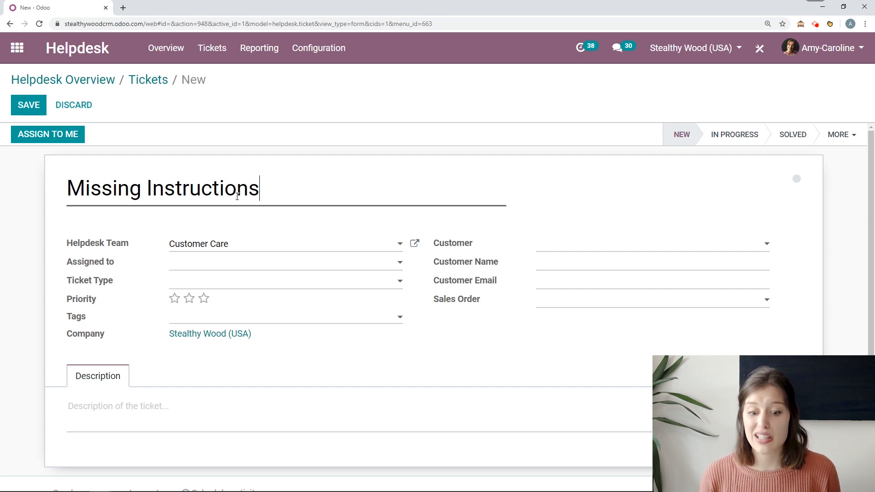
Step: Examine the new ticket's fields, including the assignee and ticket type choices, without selecting any
scroll(228, 219, down, 2)
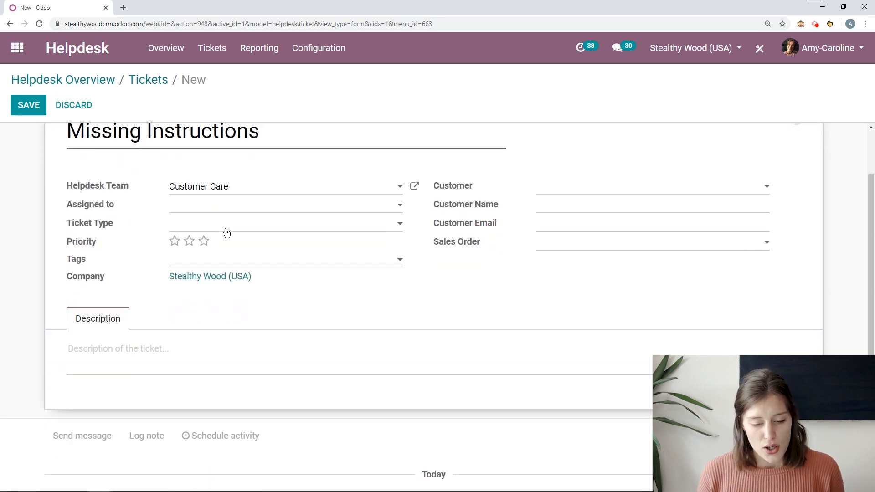
scroll(320, 237, up, 2)
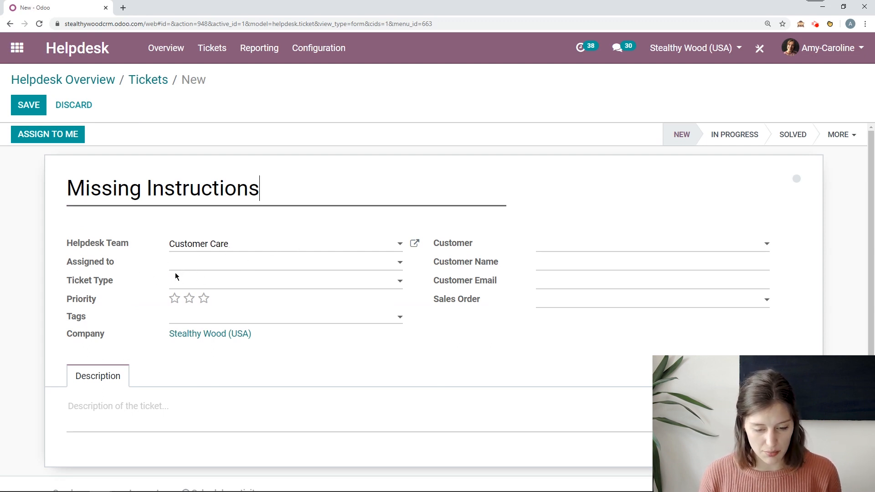
scroll(35, 274, down, 1)
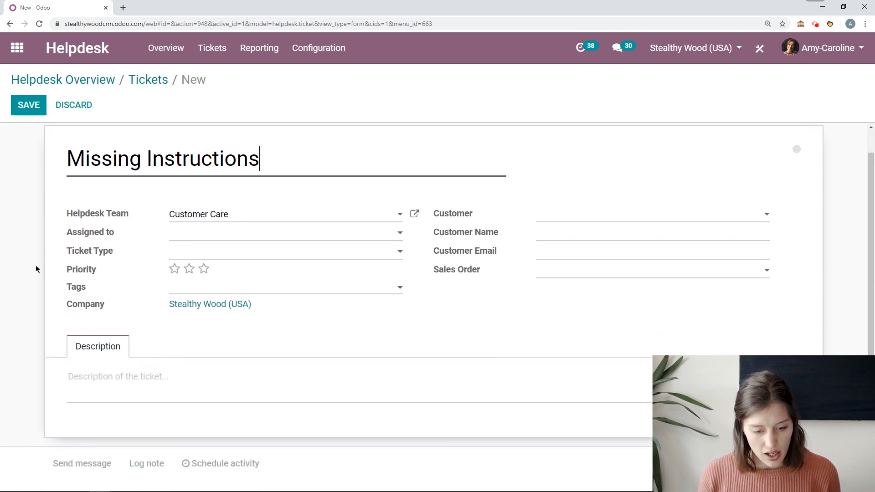
click(241, 224)
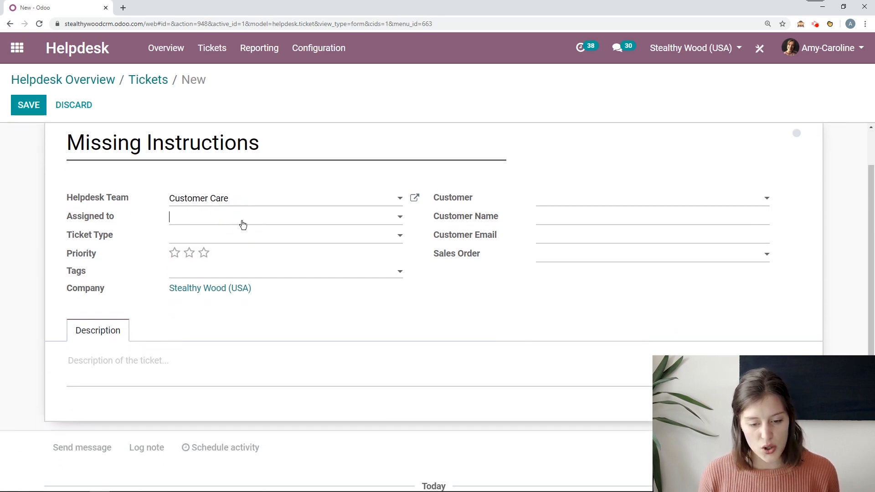
click(48, 211)
click(219, 236)
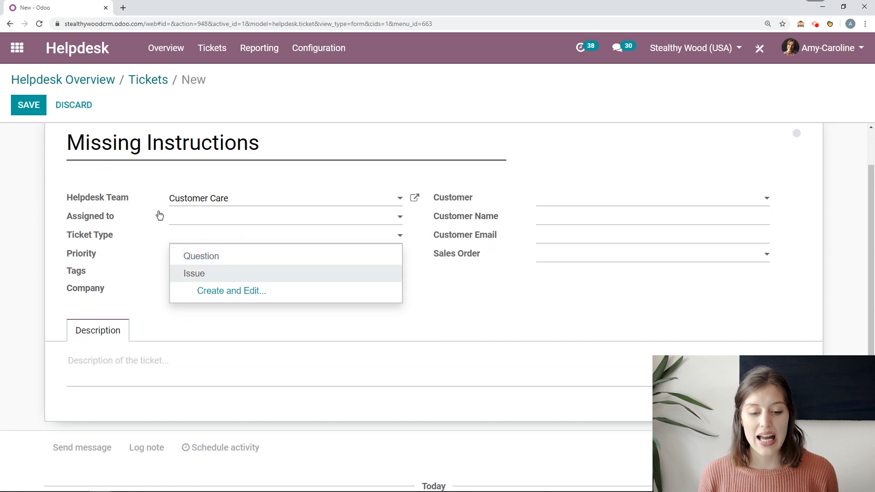
click(27, 247)
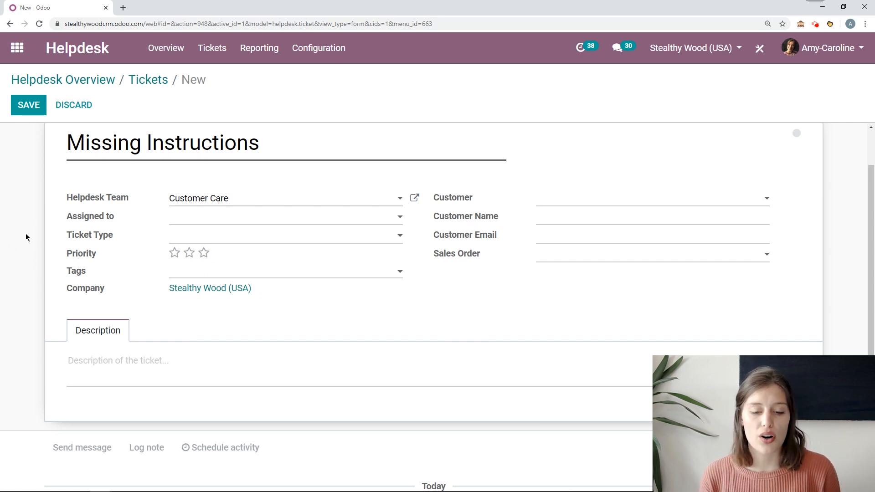
Step: Set the ticket's priority to three stars and select an existing individual contact as the customer
click(204, 252)
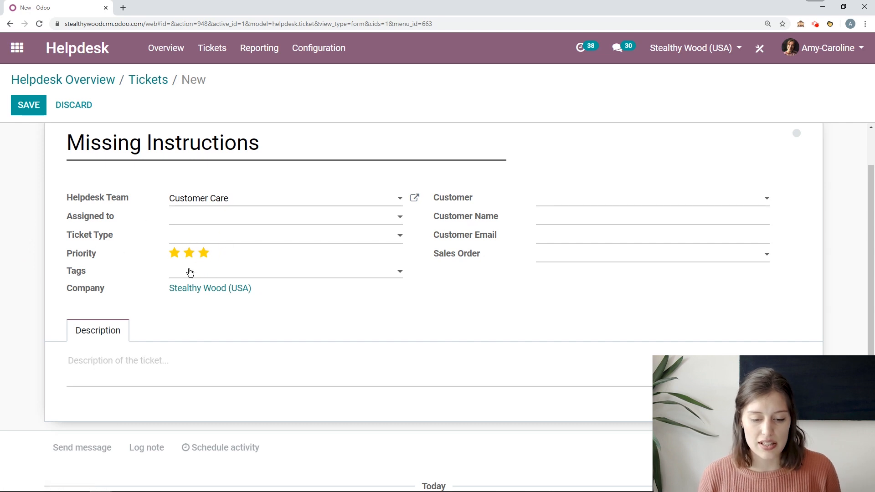
click(203, 273)
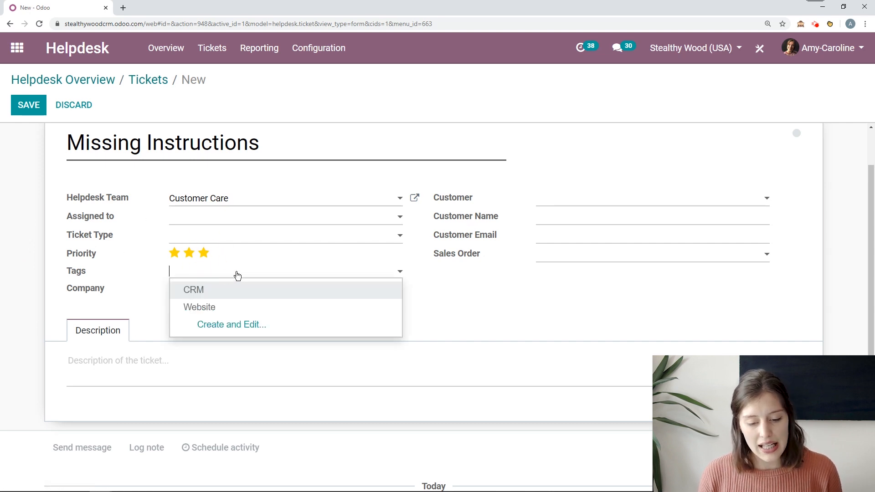
click(253, 272)
click(667, 201)
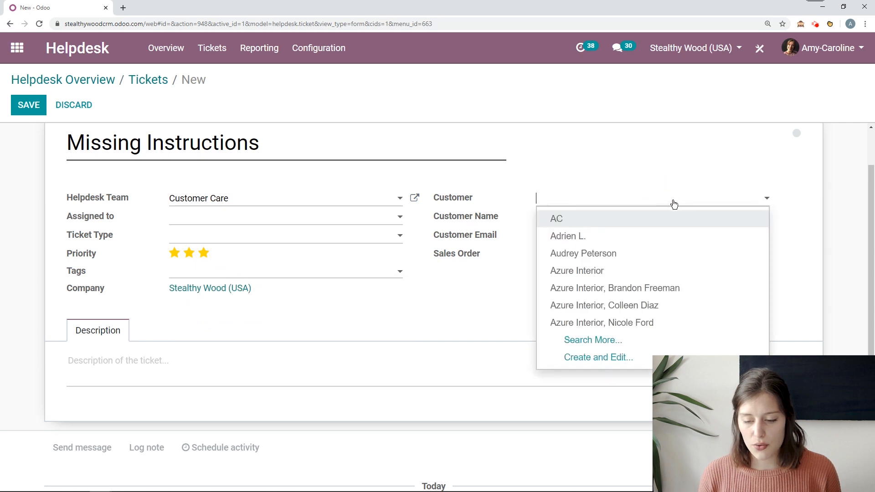
click(611, 238)
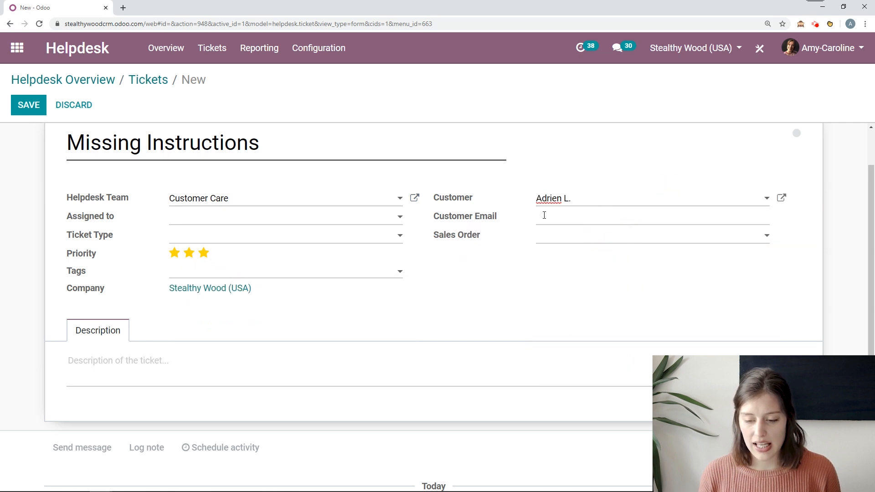
Step: Check the current customer's contact record, saving it as it is, and change the ticket's customer to Azure Interior
click(605, 216)
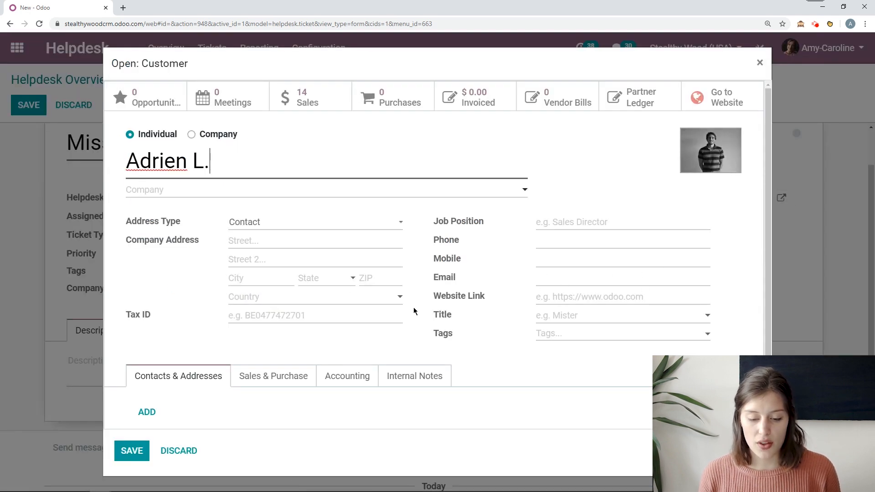
click(144, 450)
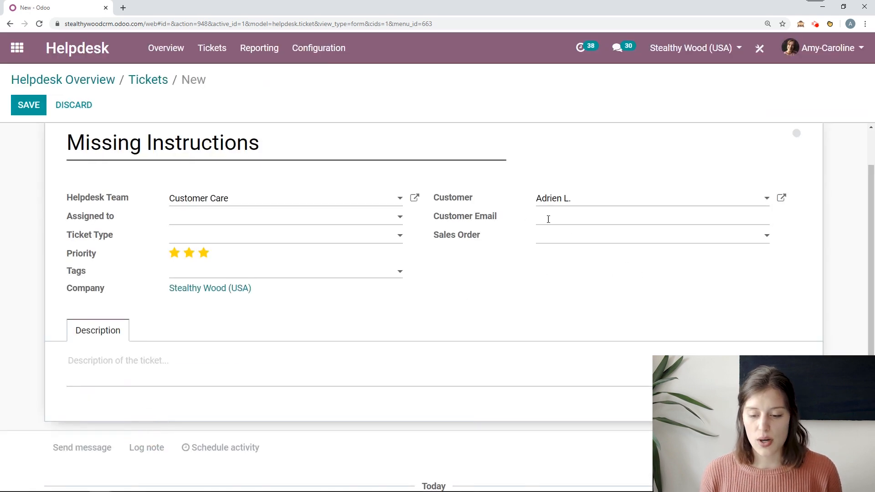
click(633, 201)
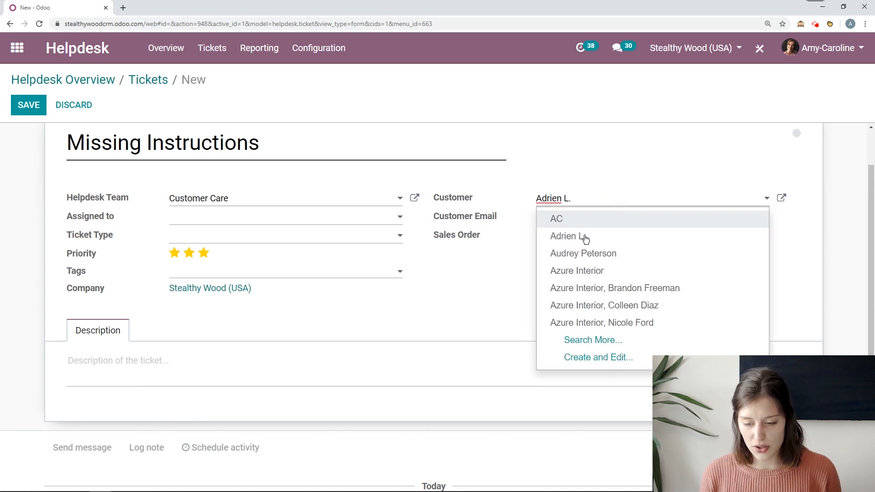
click(608, 270)
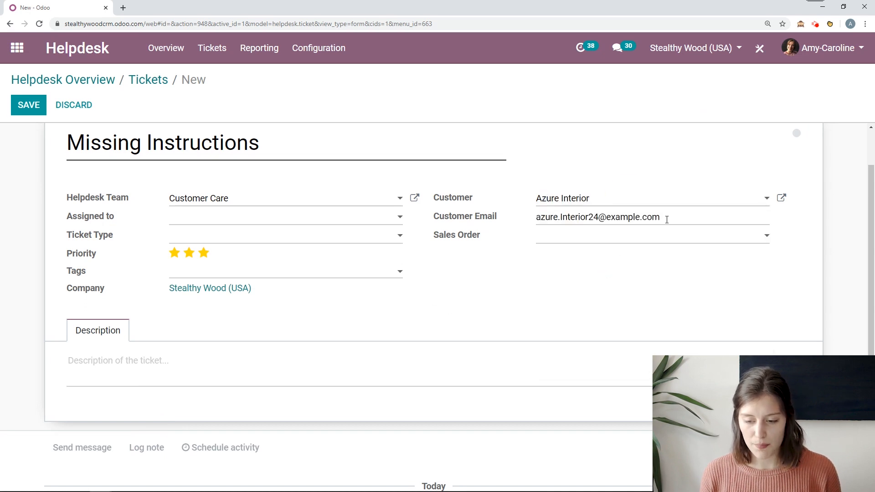
drag(666, 219, 490, 224)
click(548, 260)
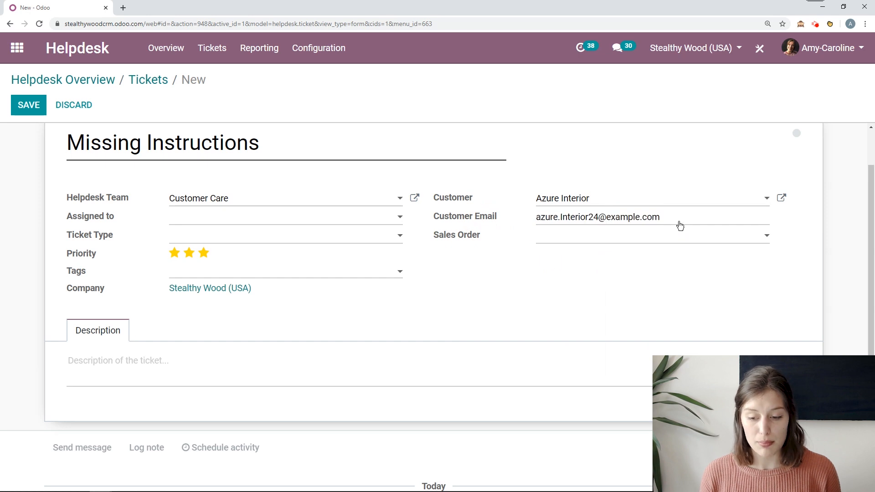
Step: Check the sales order choices and the description field, leave both empty, and save the Missing Instructions ticket
click(575, 241)
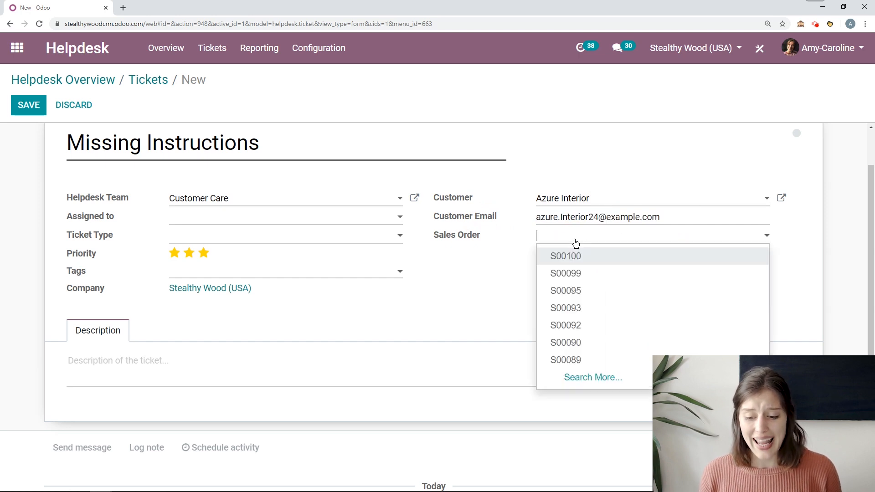
click(495, 269)
scroll(466, 286, down, 1)
click(177, 322)
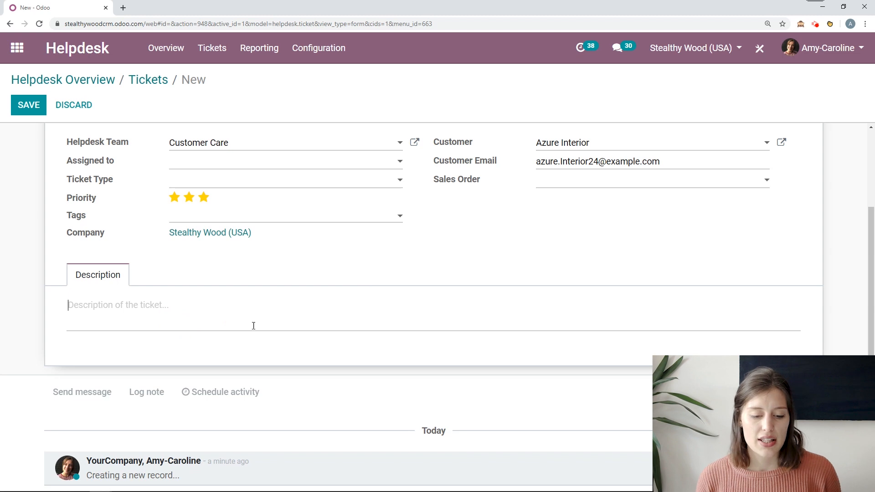
scroll(182, 314, up, 2)
scroll(45, 272, down, 2)
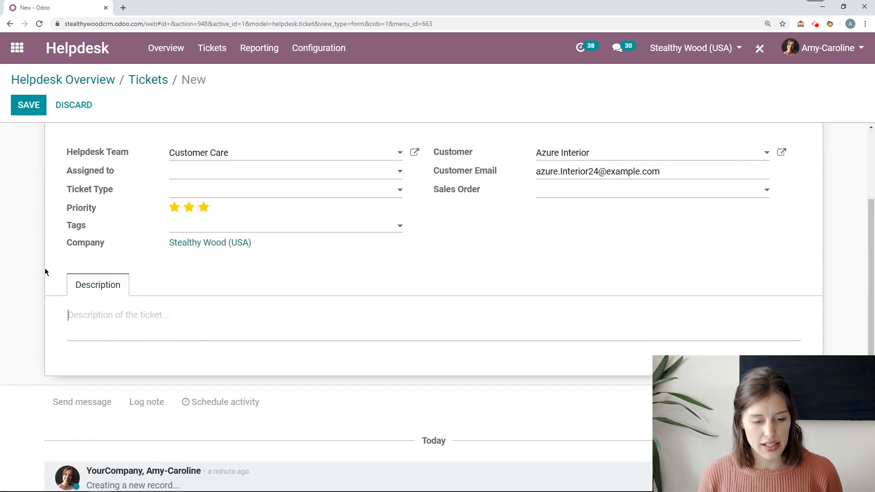
click(27, 107)
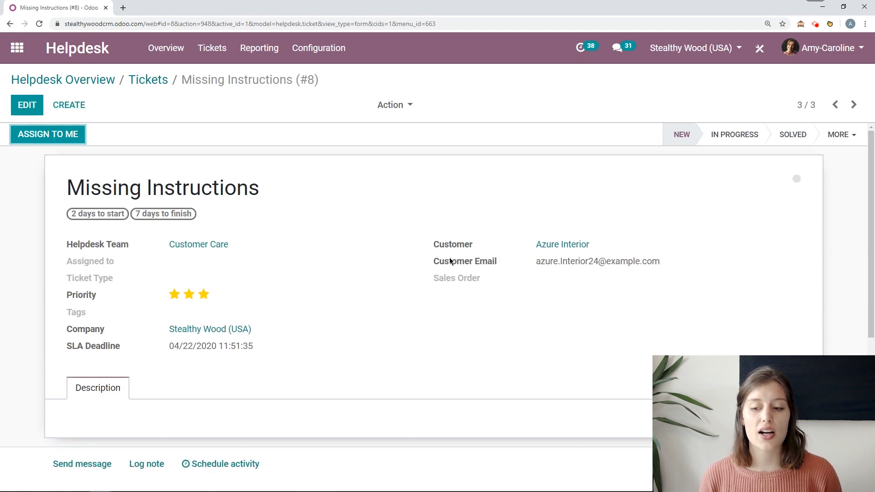
Step: Draft a message to the ticket's followers starting with "Hey," and "Sorry for your problem. We'll send you new instu", without sending it
scroll(597, 316, down, 5)
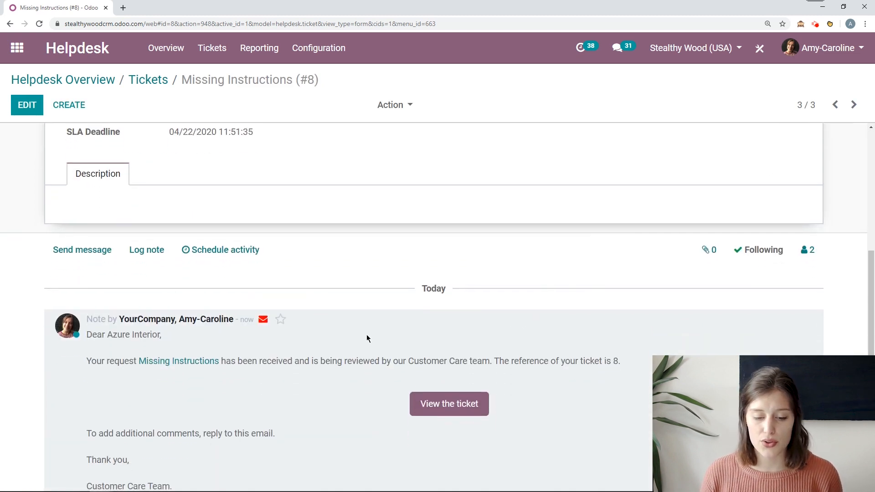
click(93, 205)
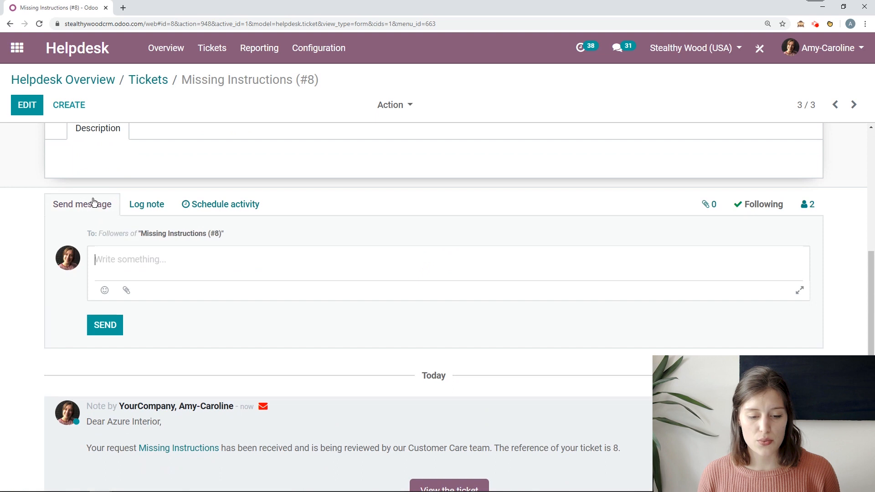
click(152, 258)
text(He)
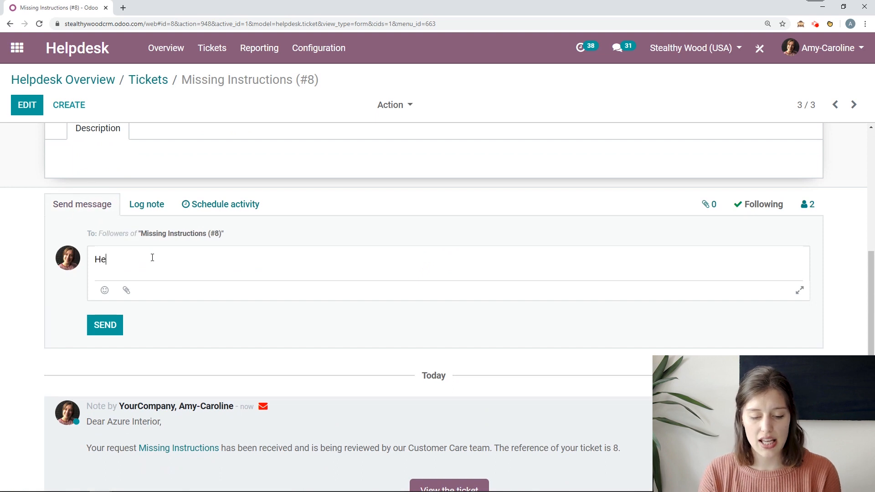
text(y,)
key(Return)
key(Return)
text(Sorry for)
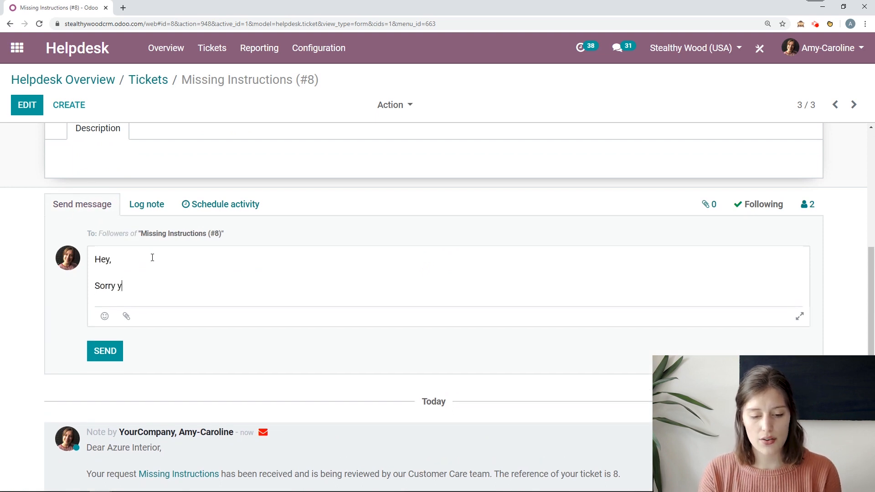
text( your problem/)
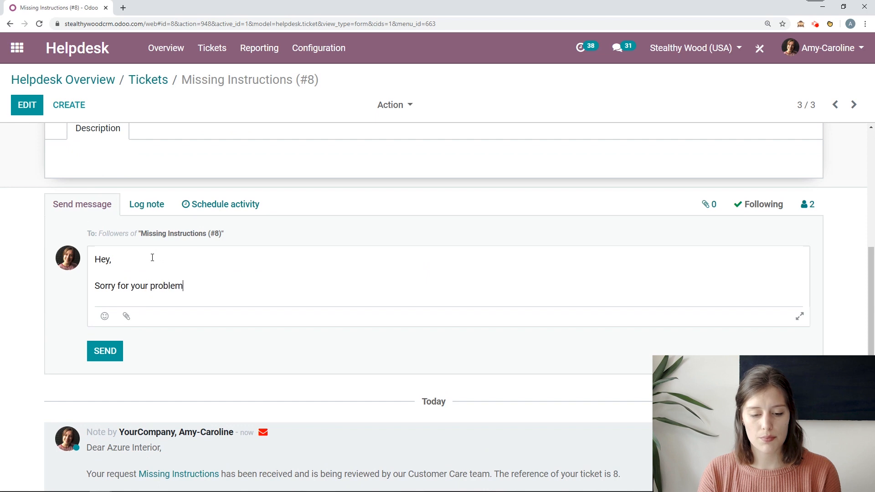
key(BackSpace)
key(BackSpace)
text(. W)
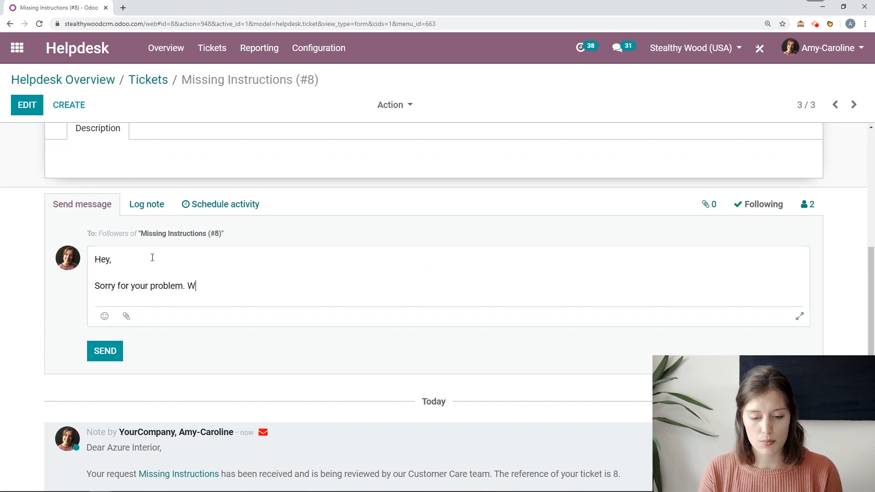
text(e'll send your)
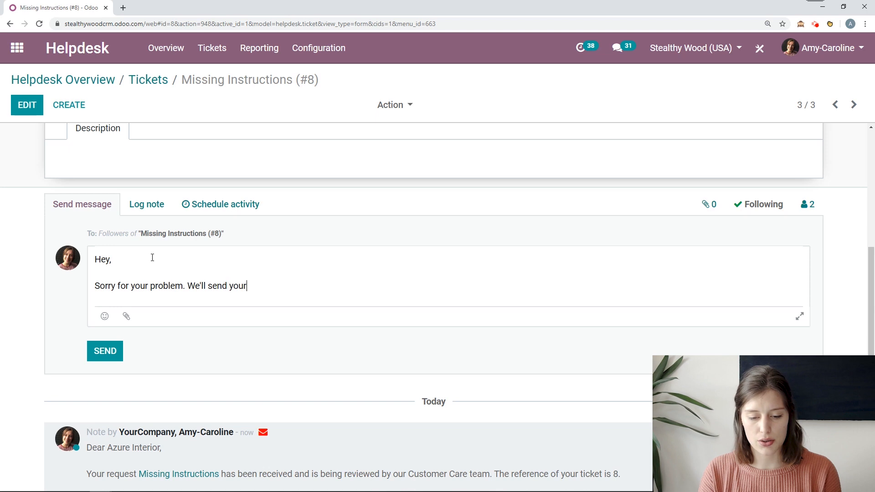
key(BackSpace)
text(new instu)
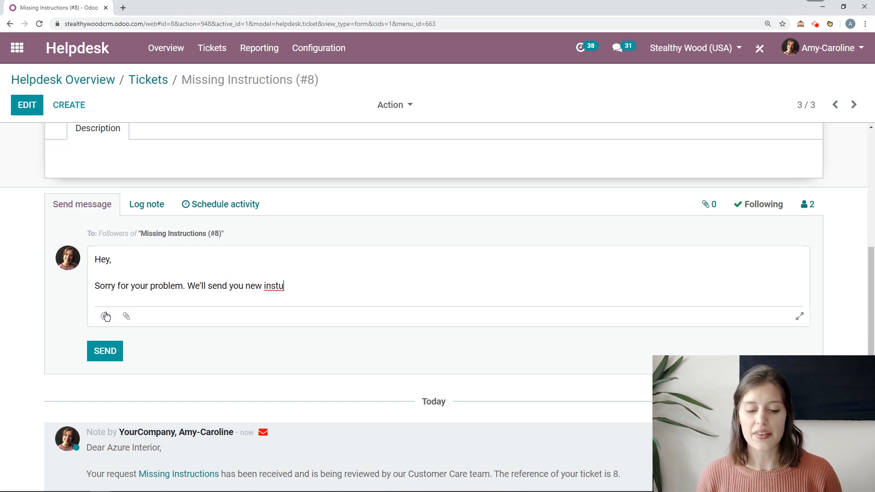
Step: Log an internal note on the ticket that mentions a colleague and says only "take care of this", without the drafted customer text
click(149, 206)
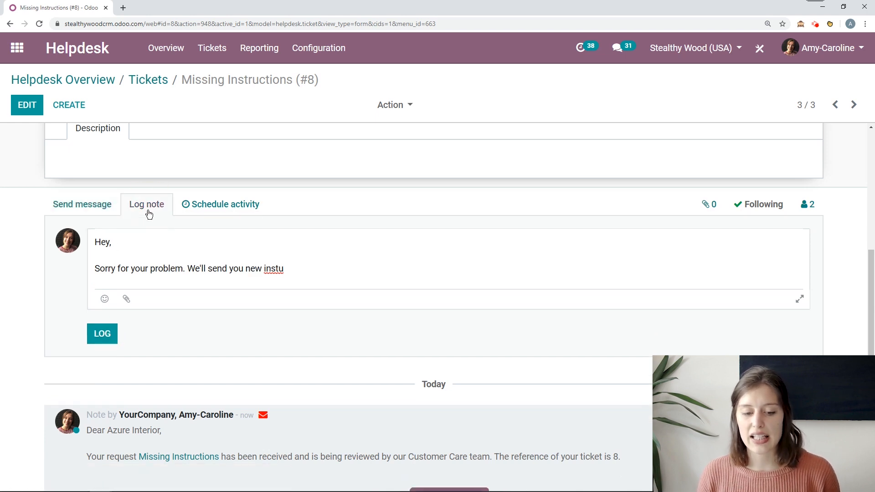
text(@)
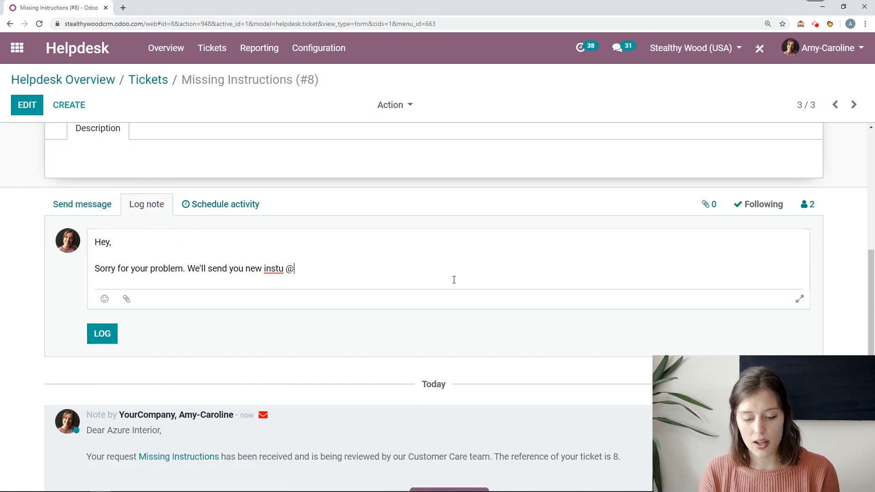
text(edo)
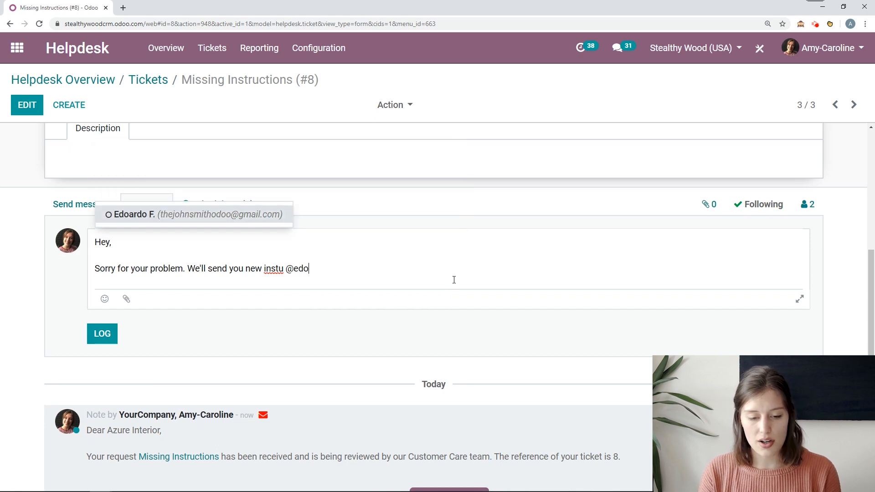
click(254, 214)
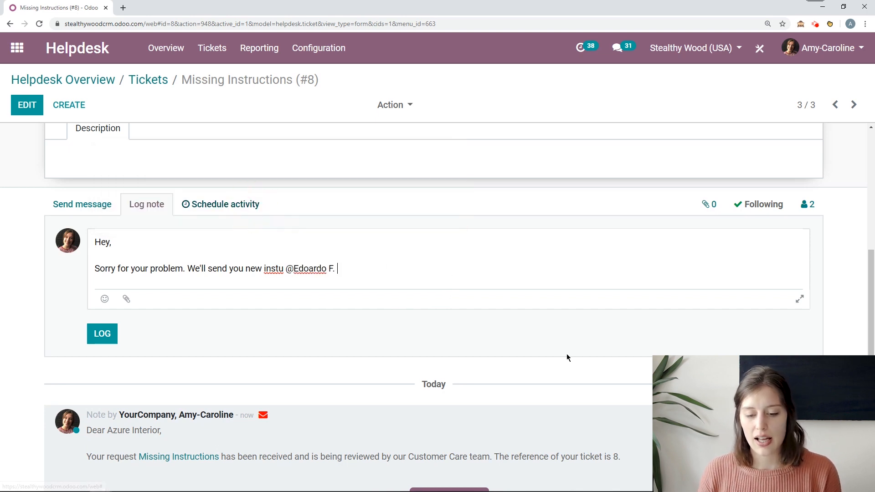
text(take care of this)
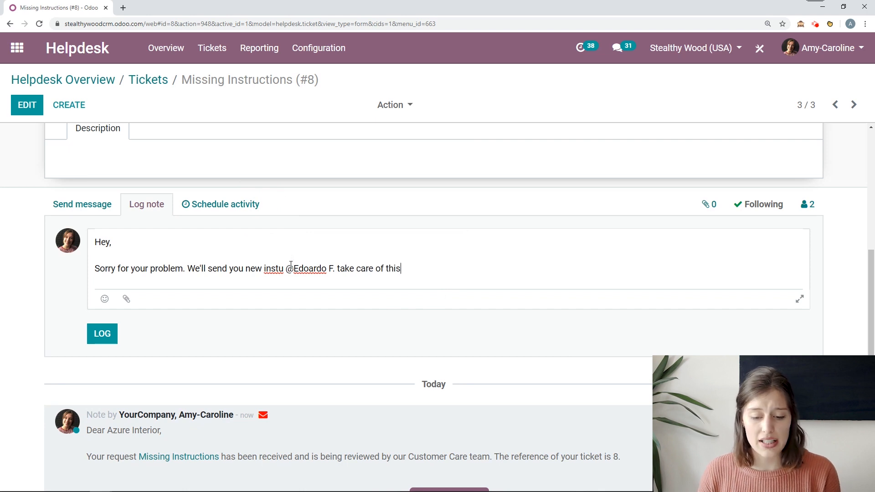
drag(285, 268, 78, 234)
key(BackSpace)
click(110, 309)
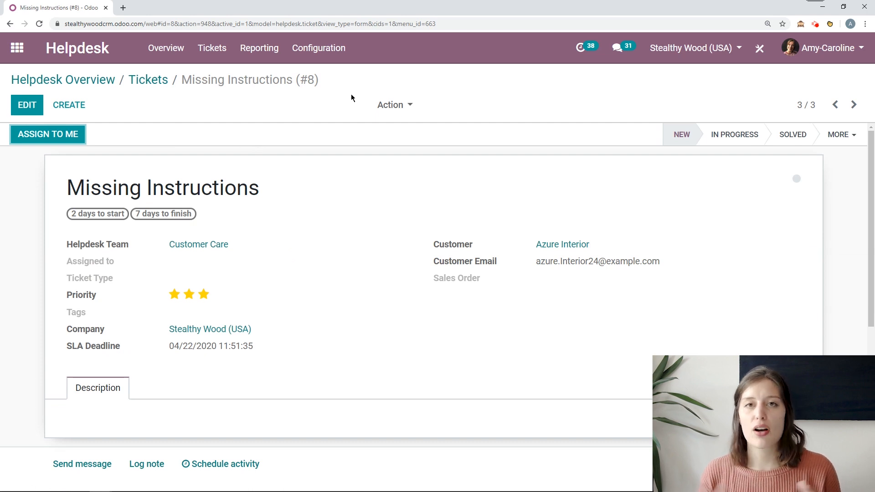
Step: Create and save a new helpdesk ticket type named Delivery Issues
click(330, 49)
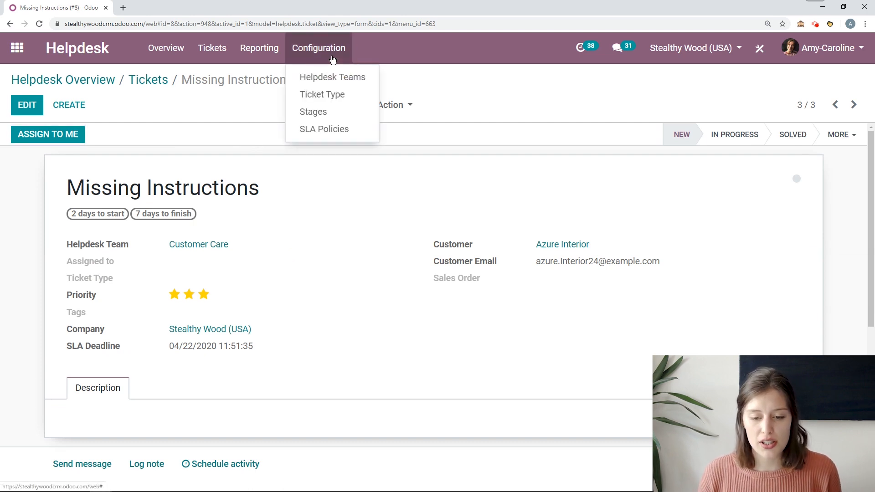
click(335, 92)
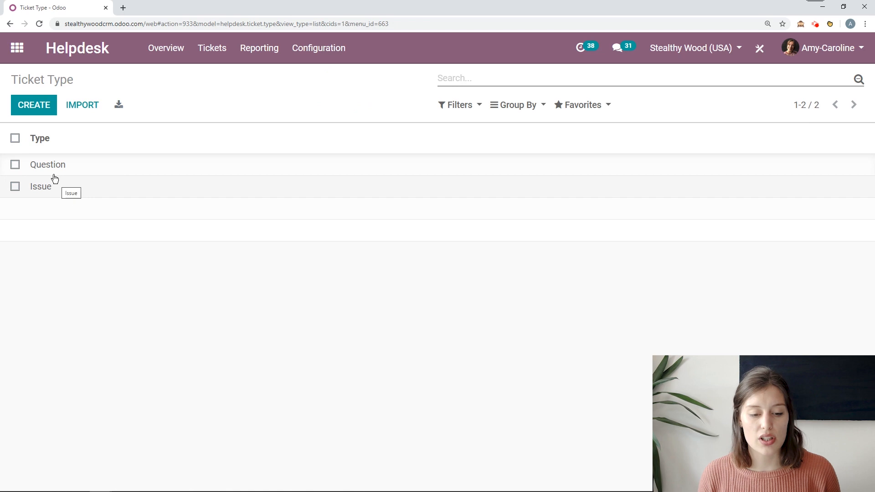
click(35, 106)
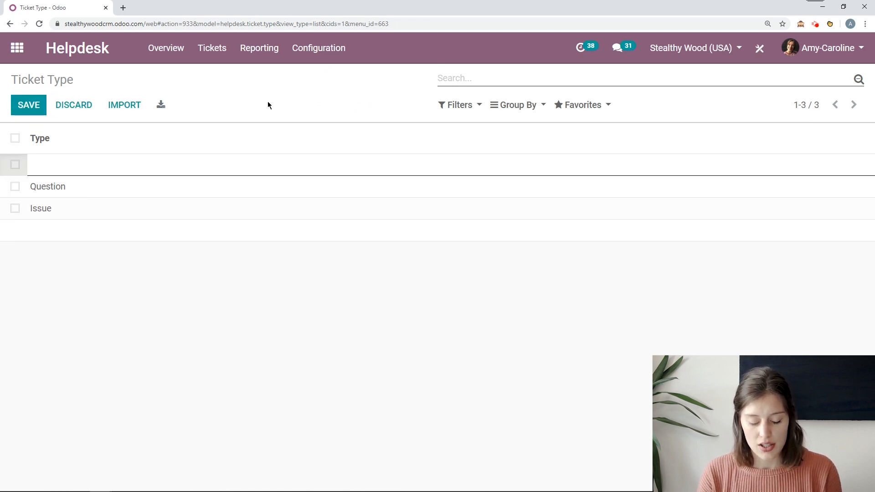
text(D)
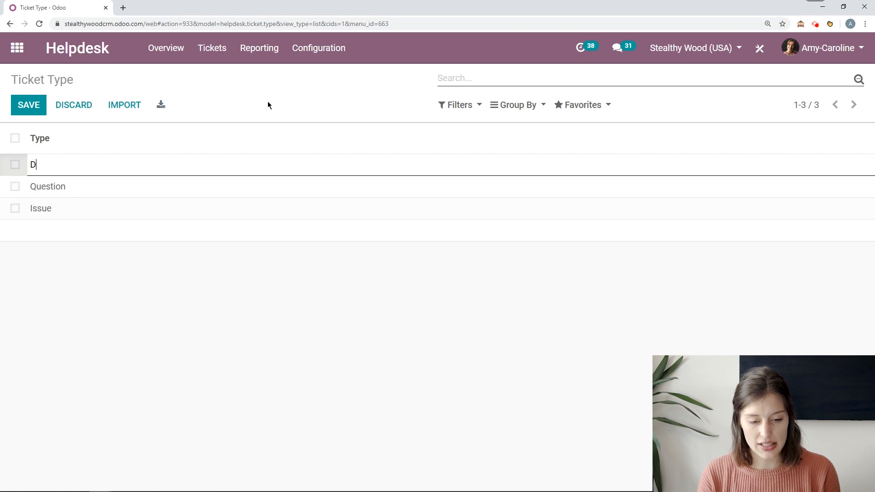
text(elivery Issues)
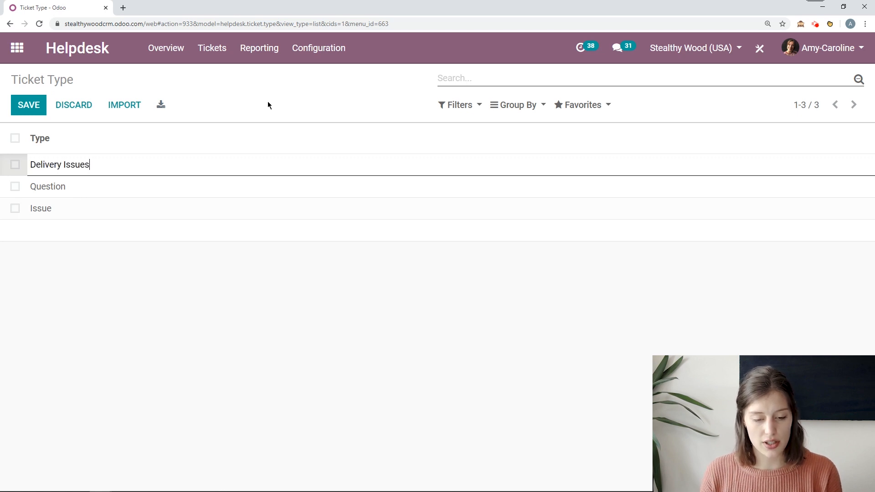
click(31, 105)
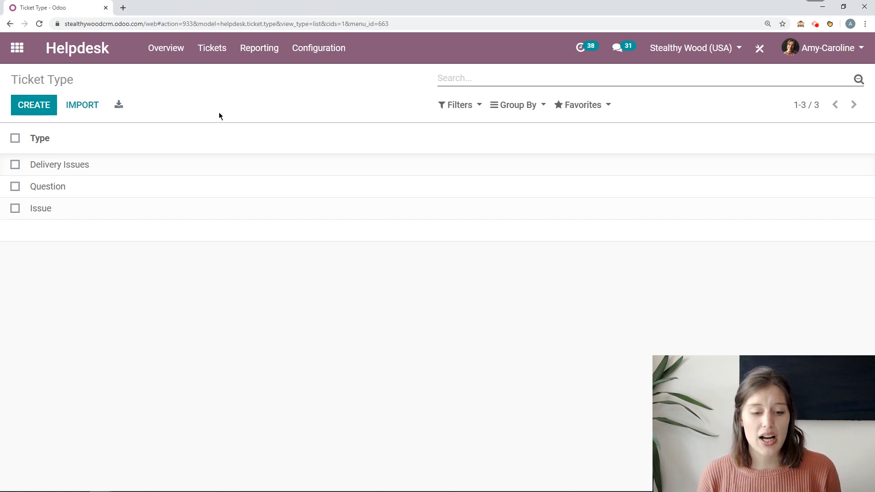
Step: Start a new stage in the helpdesk's stage configuration and name it Re-opened
click(329, 56)
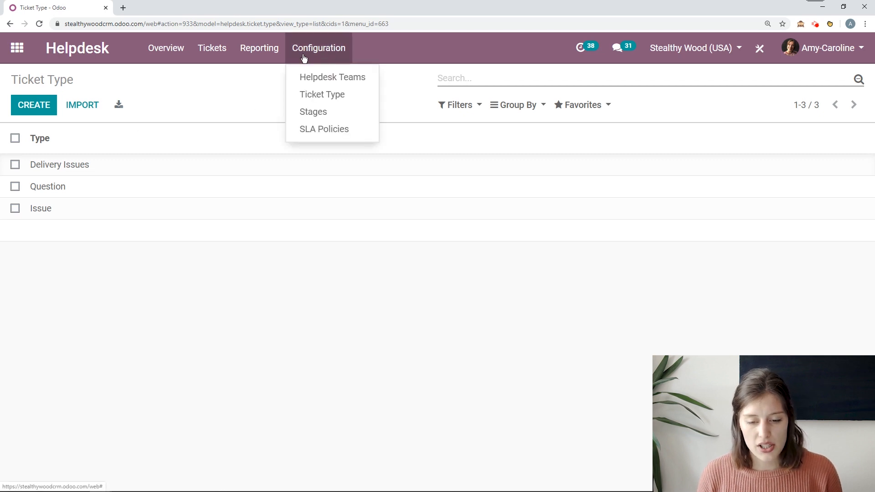
click(334, 112)
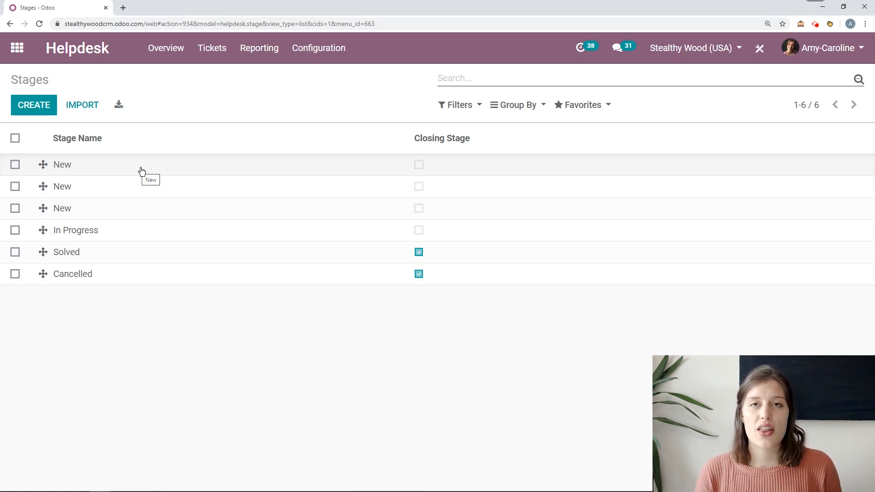
click(45, 108)
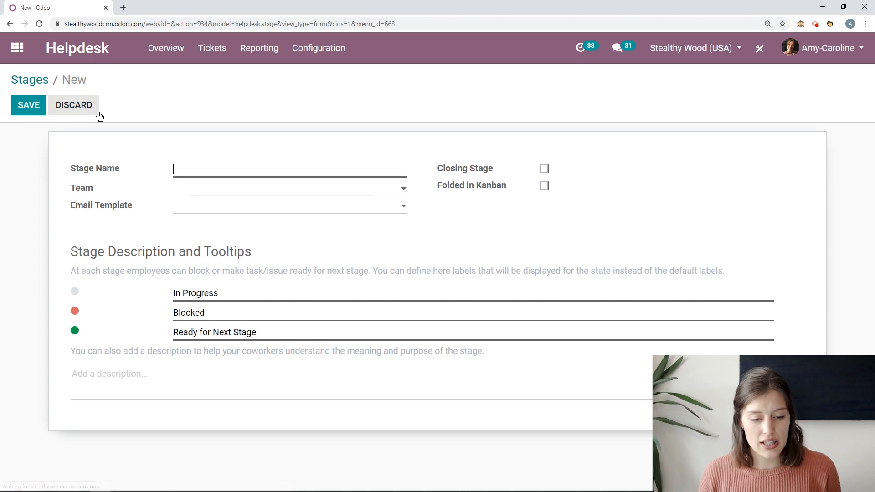
text(Final)
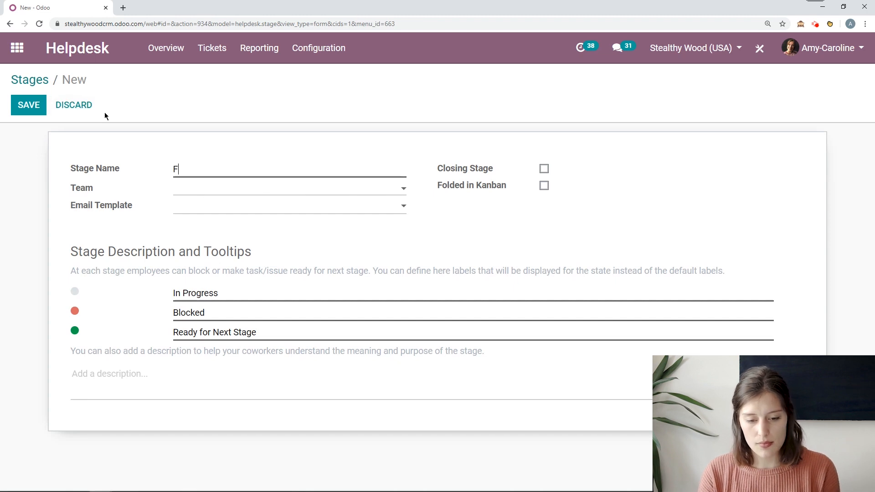
key(BackSpace)
key(BackSpace)
key(BackSpace)
key(BackSpace)
key(BackSpace)
text(Re-opened)
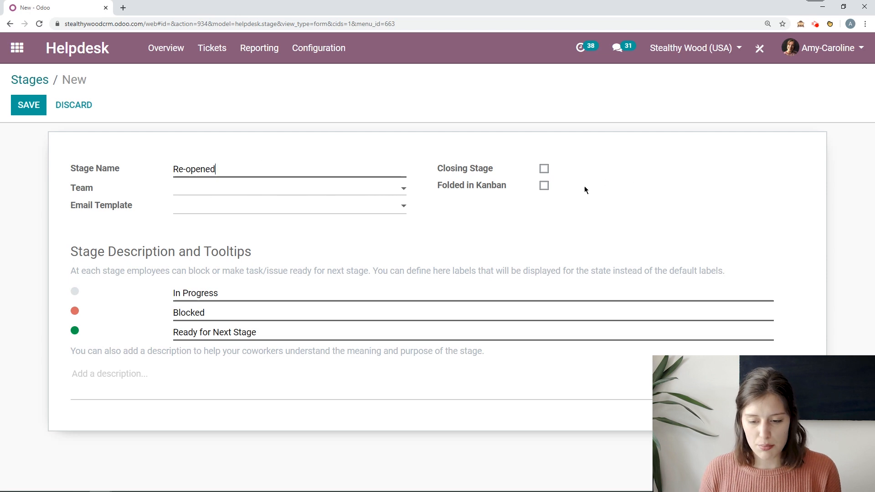
Step: Assign the Customer Care, Onsite Interventions and Support Level 2 teams to the Re-opened stage and save it
click(281, 189)
click(272, 203)
click(288, 203)
click(329, 201)
click(275, 224)
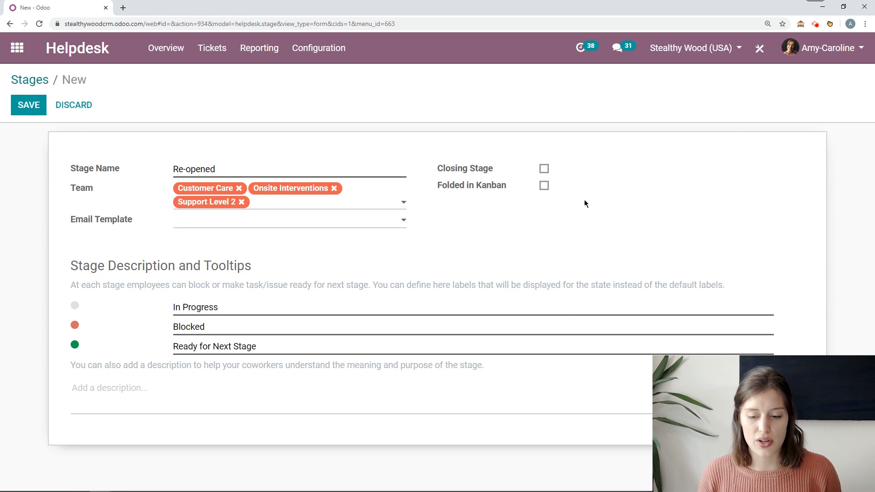
click(27, 114)
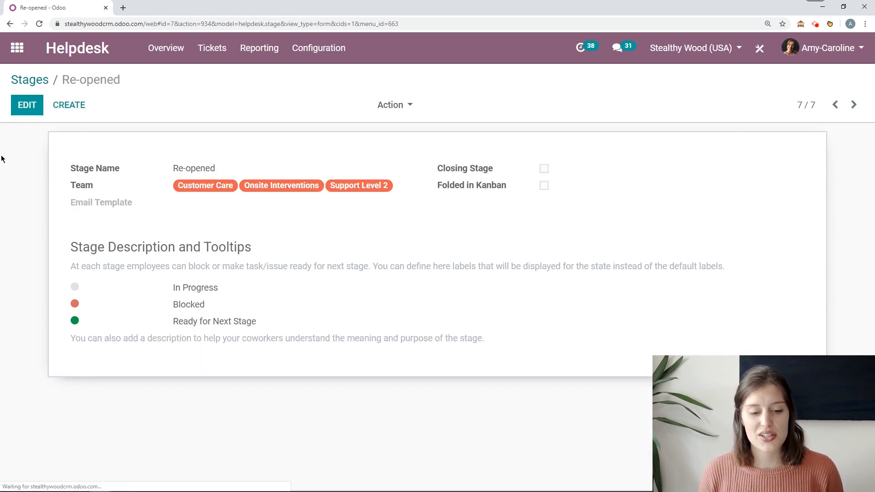